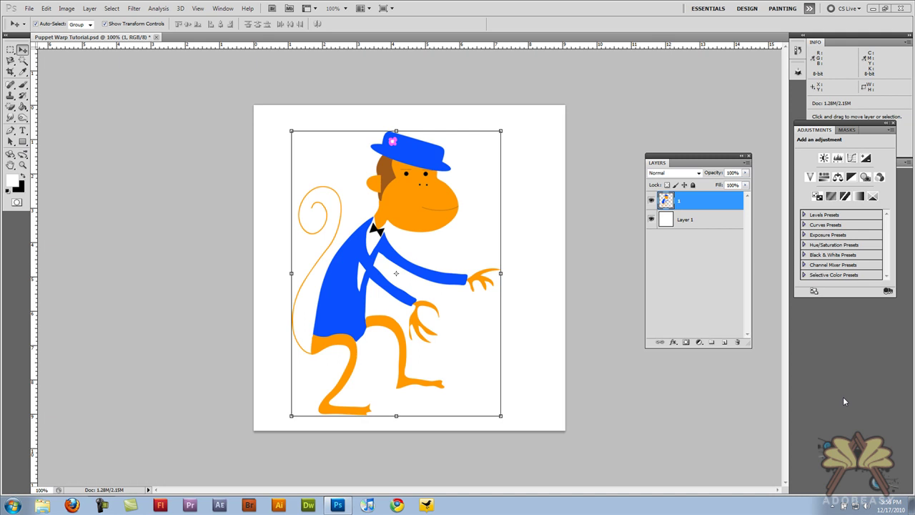
Show the Animation panel, convert it to frame animation, and reposition the Animation and Layers panels.
click(222, 9)
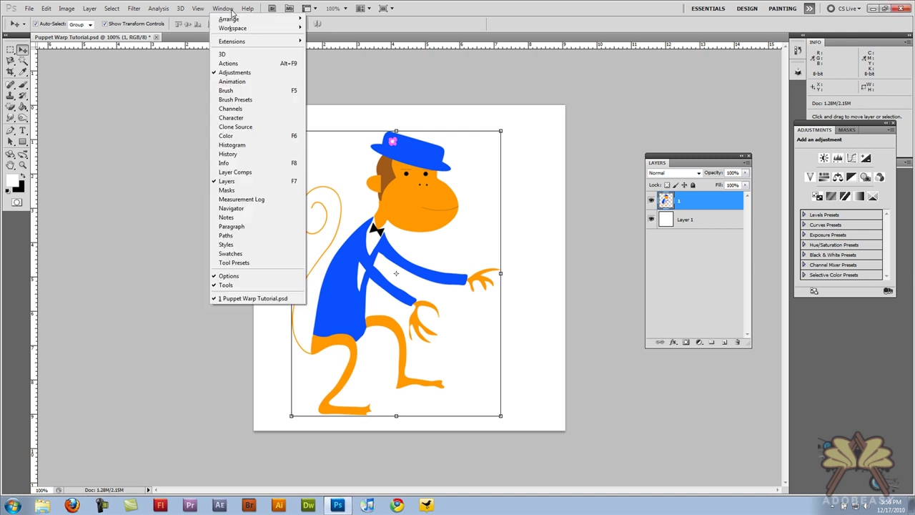
click(243, 84)
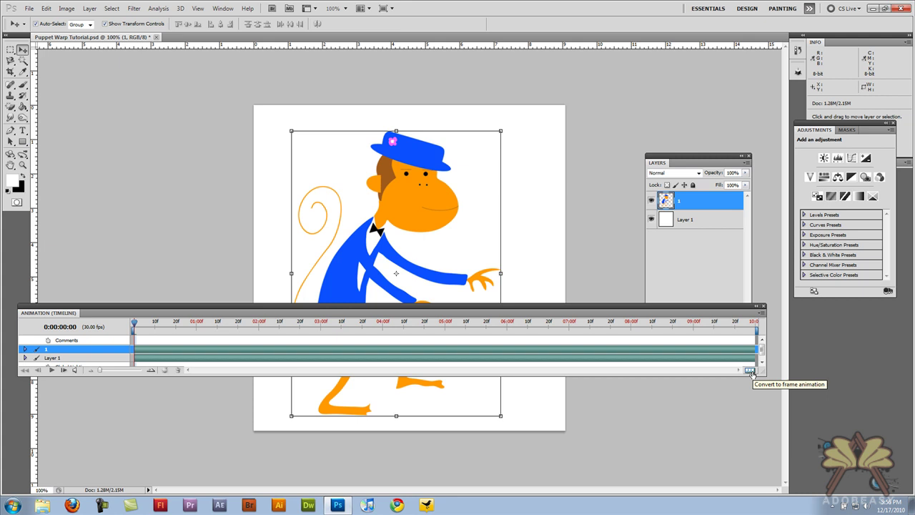
click(751, 371)
drag(77, 311, 152, 417)
drag(672, 166, 647, 108)
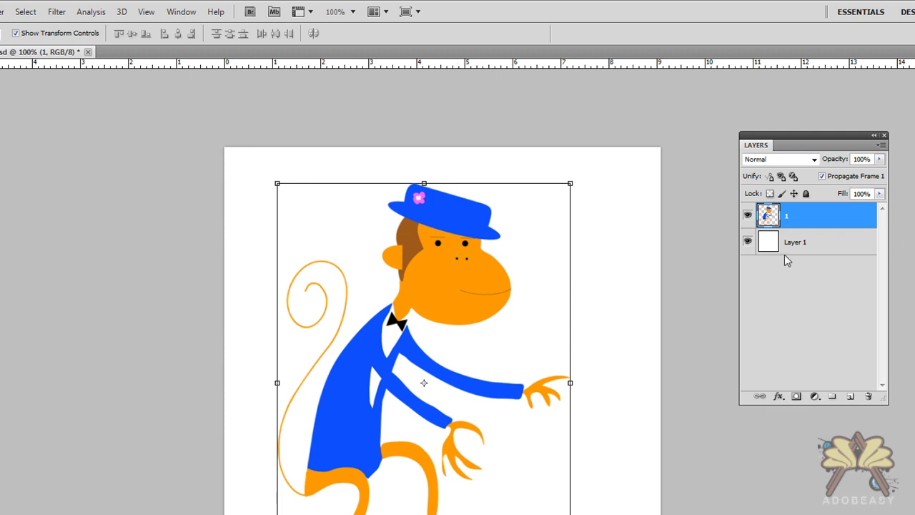
Check the background's transparency, then duplicate monkey layer 1 as a new layer named 2.
click(748, 242)
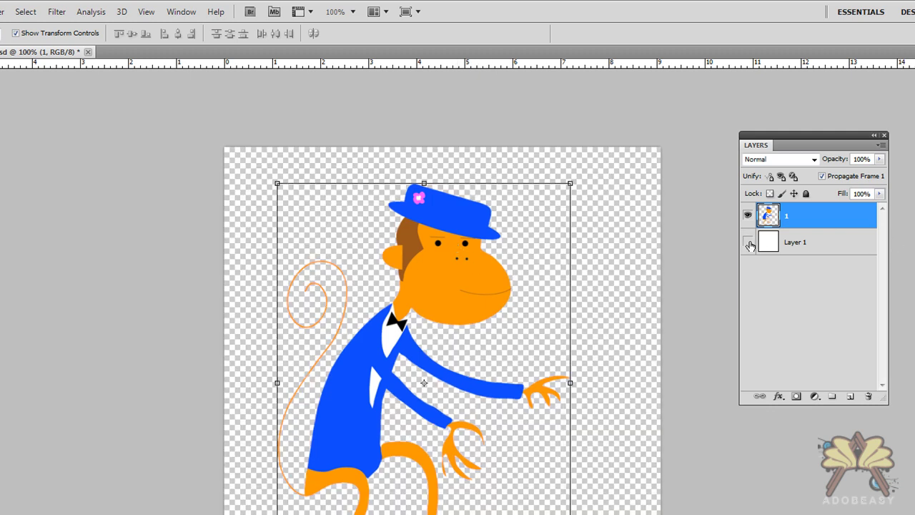
click(748, 242)
click(811, 249)
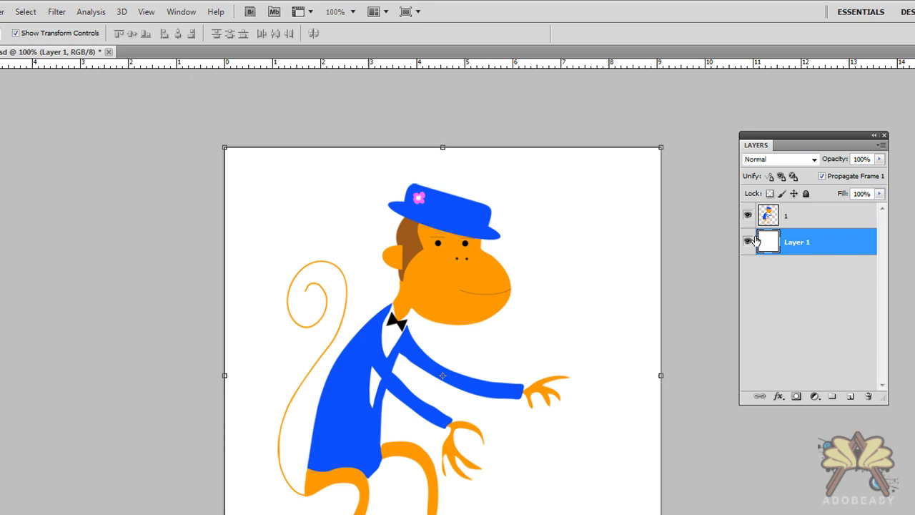
click(798, 223)
right_click(798, 223)
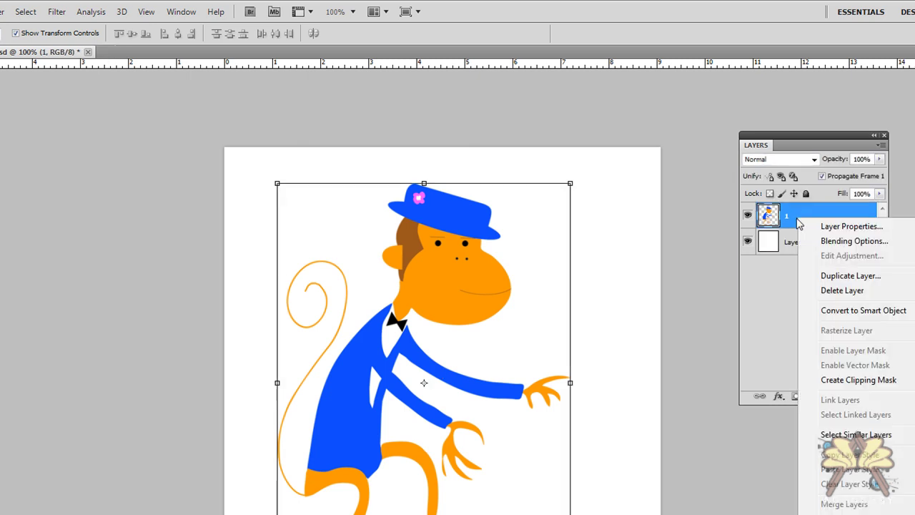
click(851, 276)
key(BackSpace)
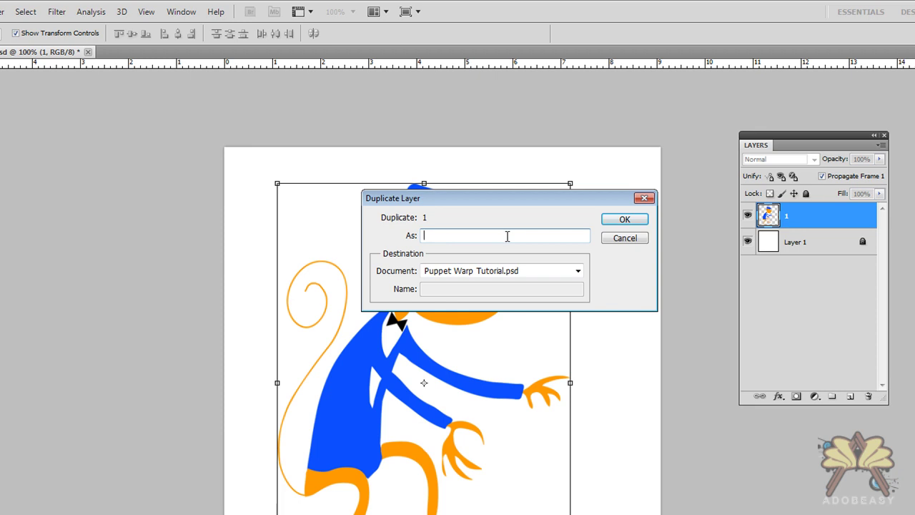
key(Return)
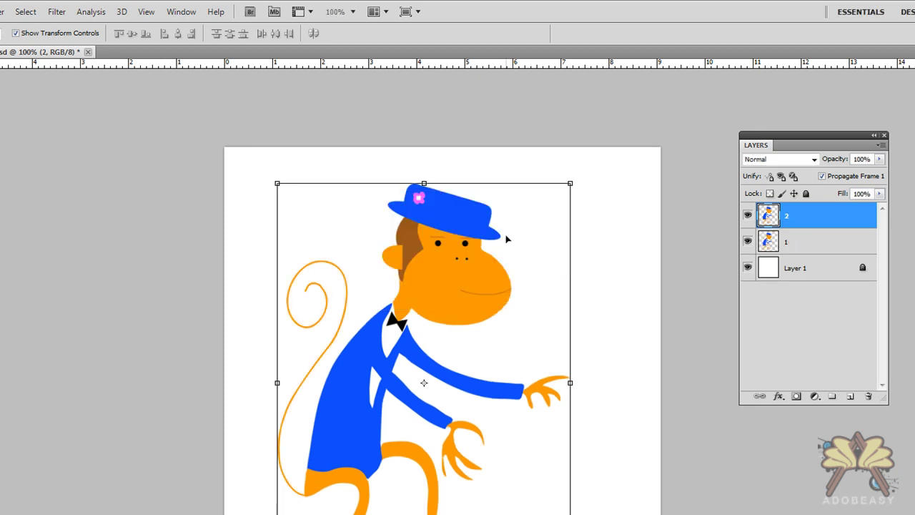
Duplicate layer 2 as layer 3 and reorder the layers to 1, 2, 3 from the top.
right_click(776, 219)
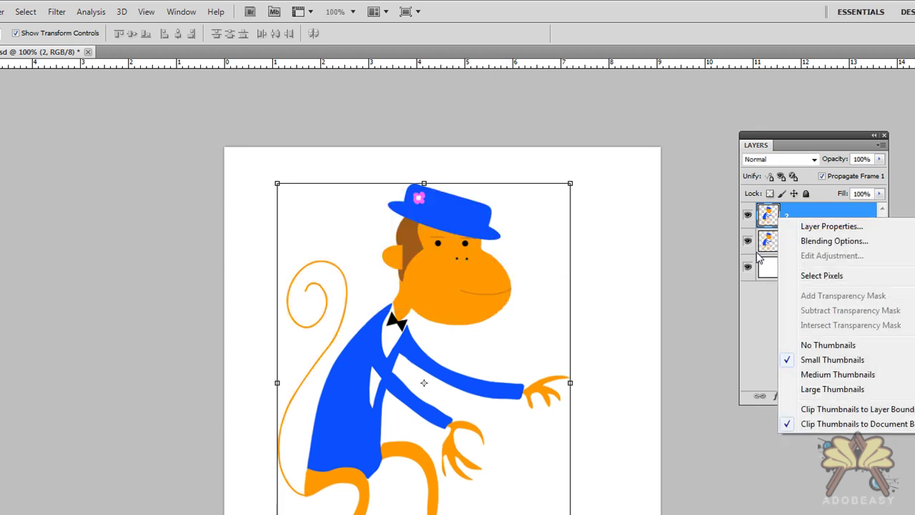
right_click(800, 213)
click(850, 268)
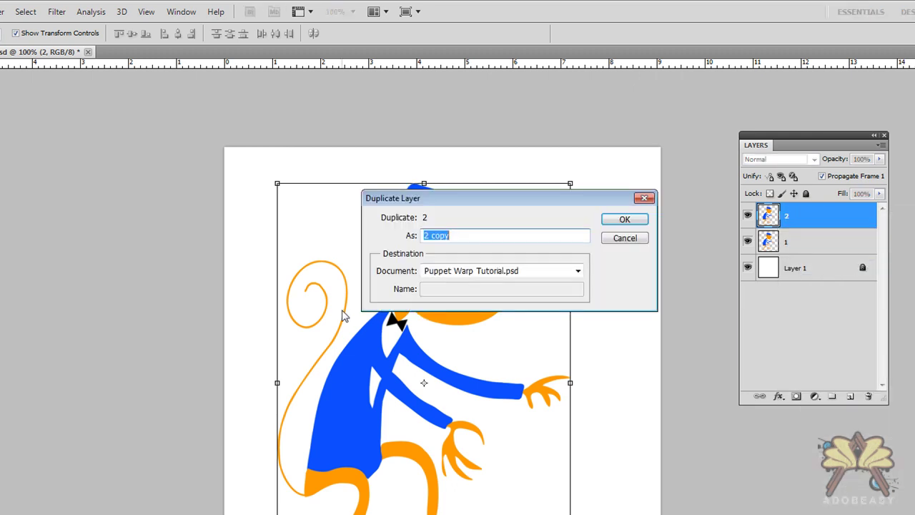
text(3)
key(Return)
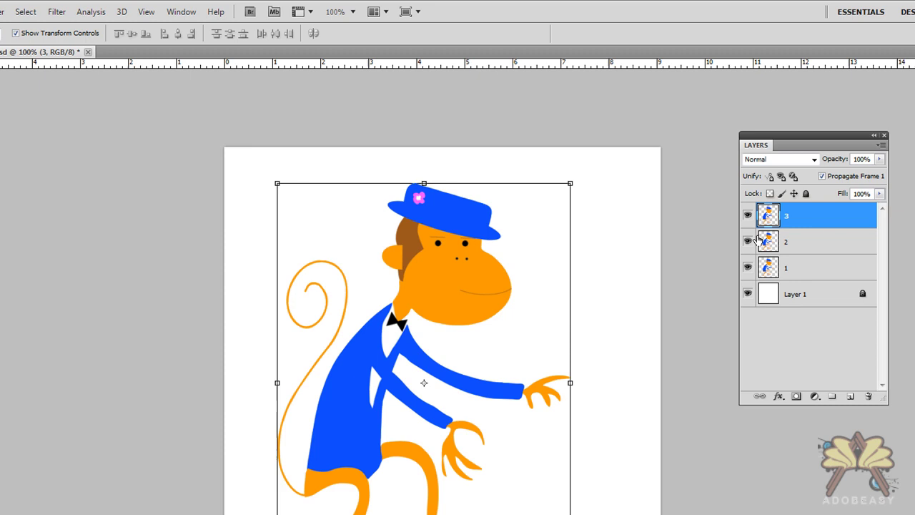
drag(790, 217, 815, 254)
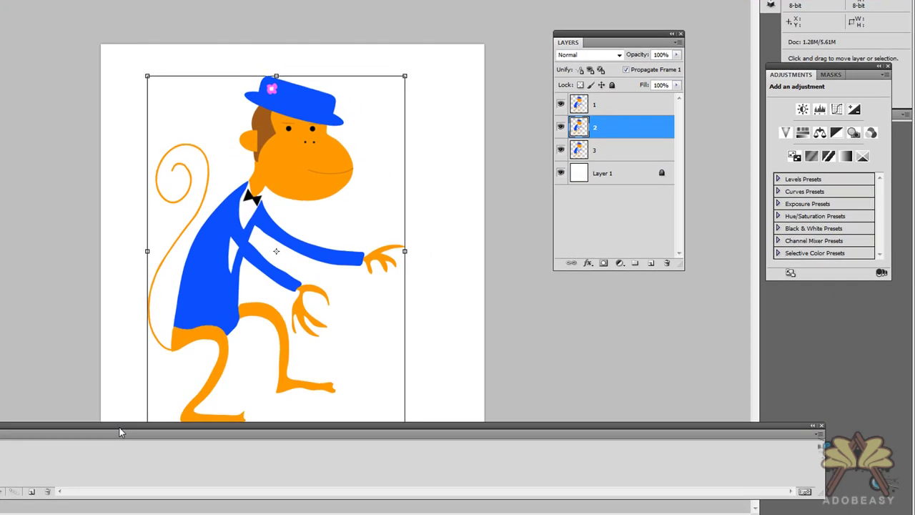
Duplicate the frame twice for three frames, check frames 1–3, and return to frame 1.
drag(204, 402, 282, 332)
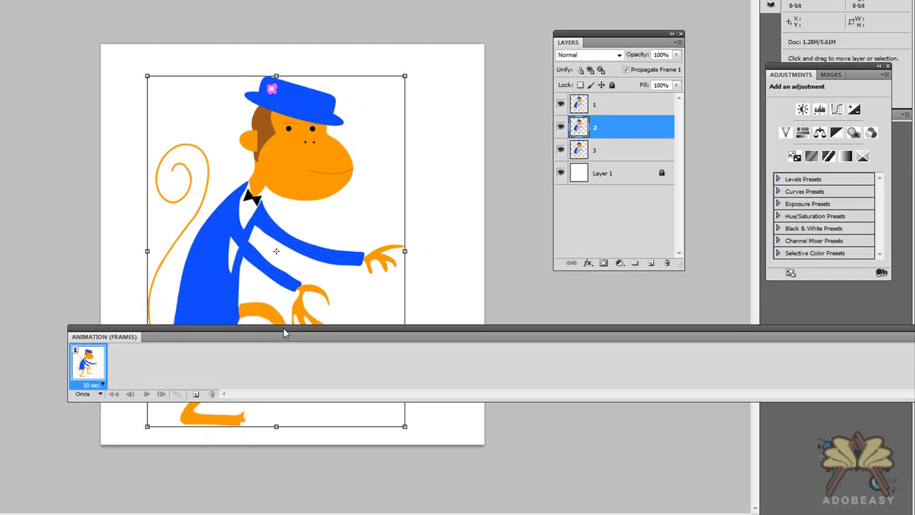
click(197, 393)
click(197, 392)
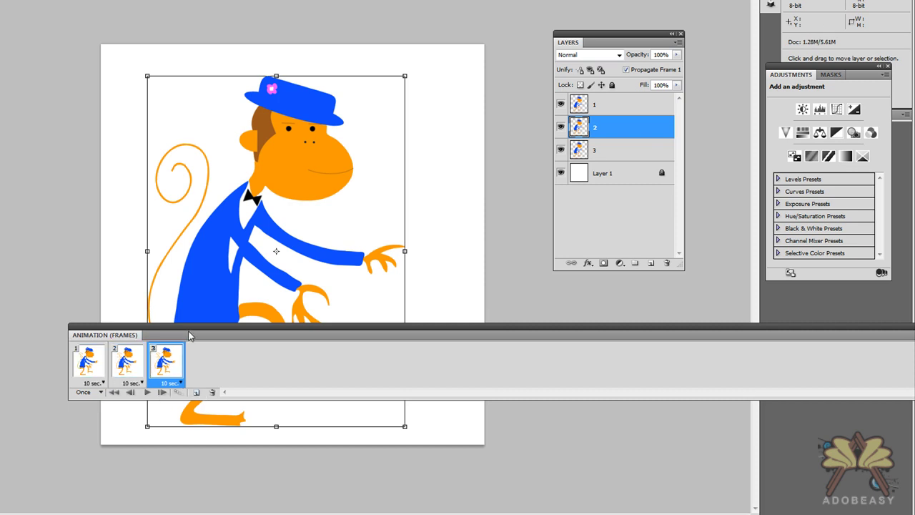
click(83, 361)
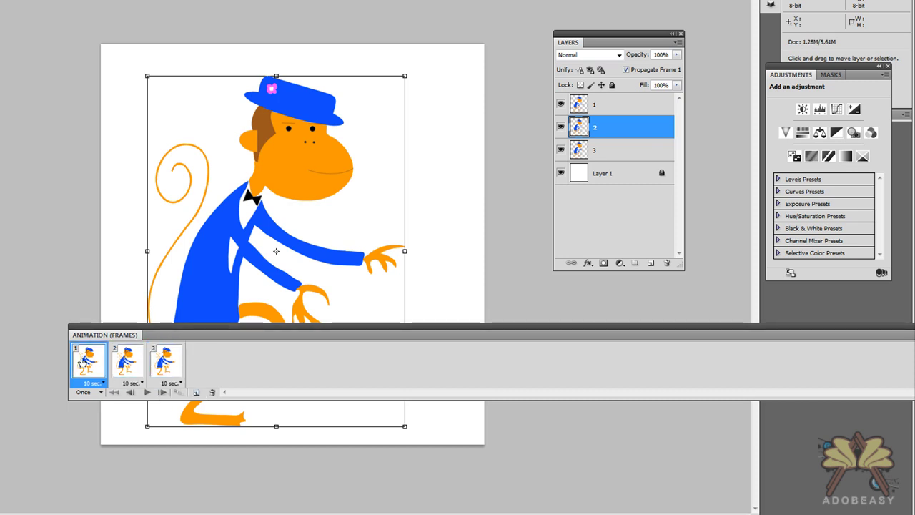
click(124, 364)
click(176, 365)
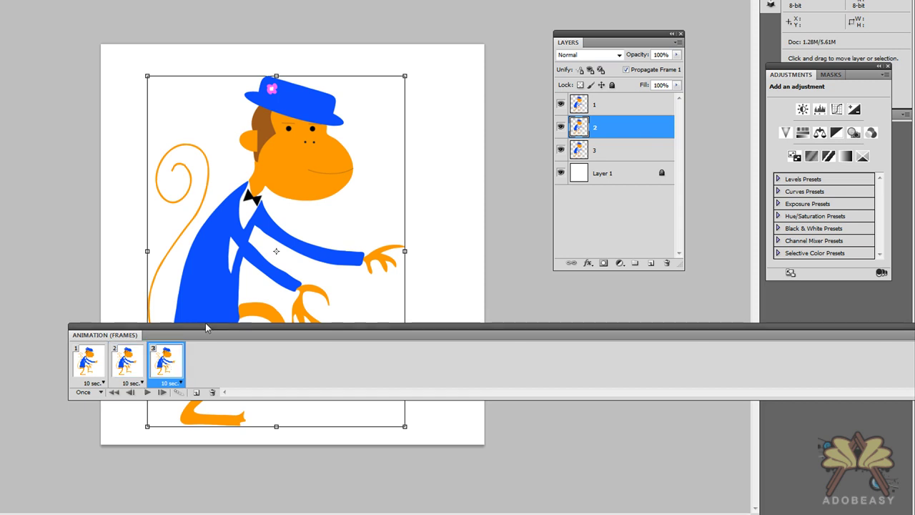
drag(207, 327, 217, 378)
click(114, 413)
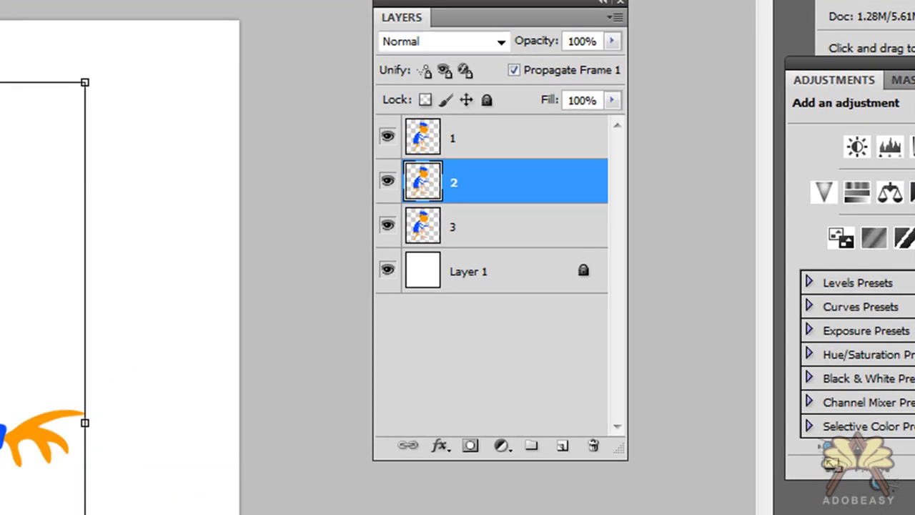
Show only layer 1 in frame 1 and only layer 2 in frame 2.
click(387, 181)
click(386, 226)
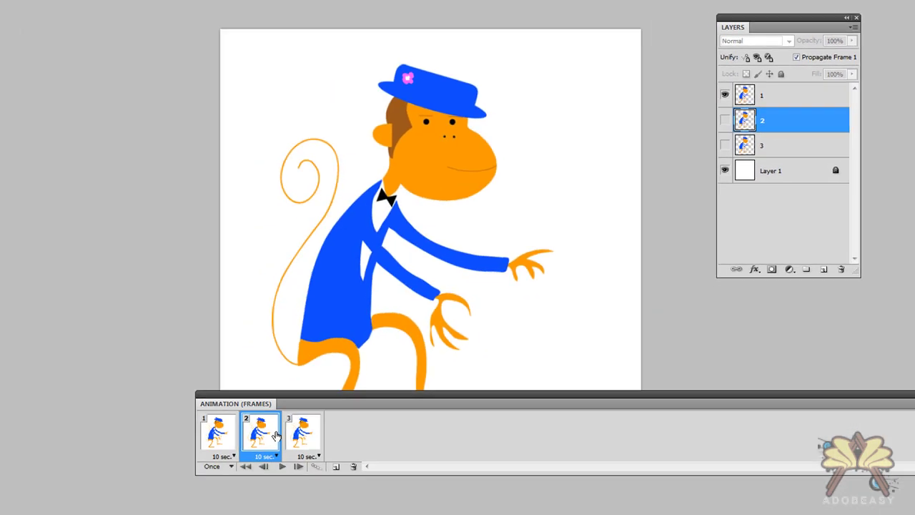
click(725, 95)
click(725, 121)
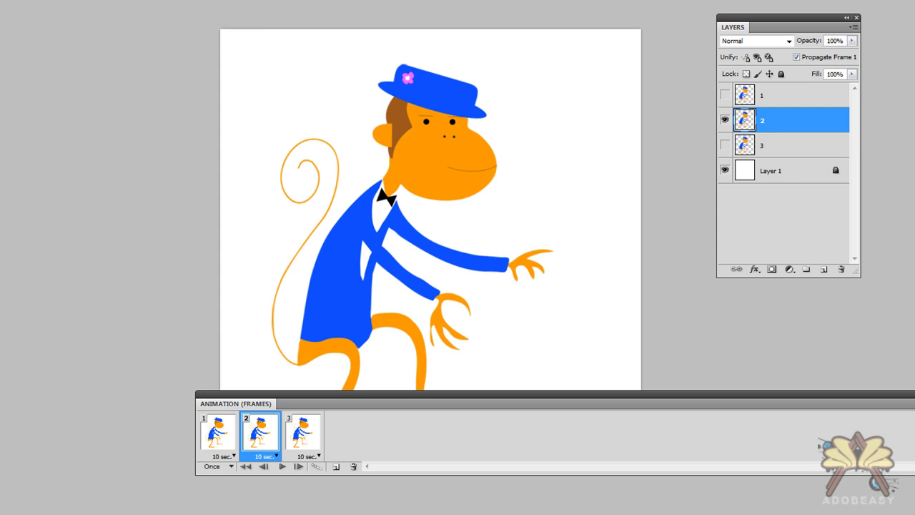
Start a Puppet Warp on layer 2 via Edit > Puppet Warp.
click(65, 8)
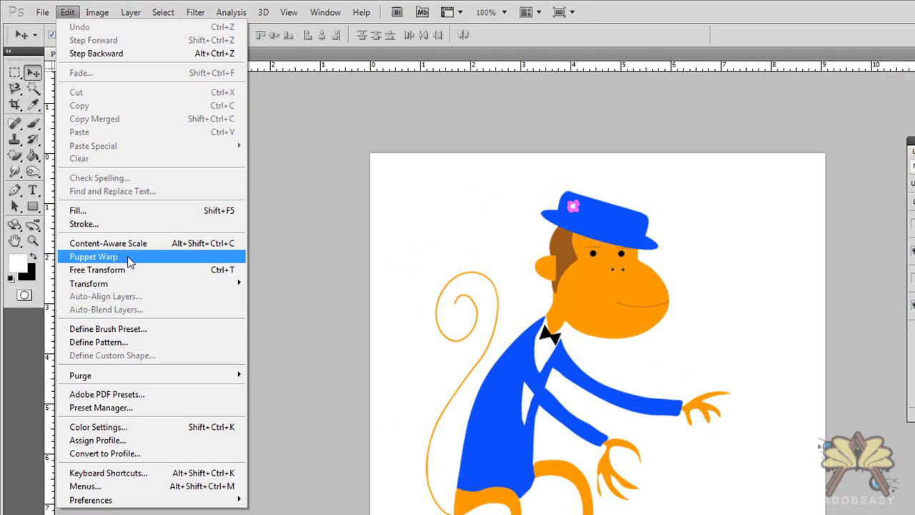
click(127, 257)
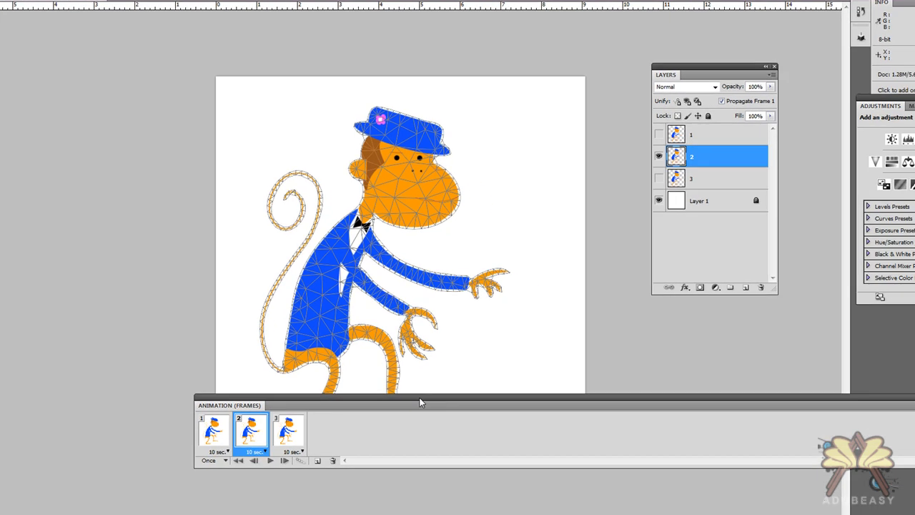
drag(421, 403, 276, 460)
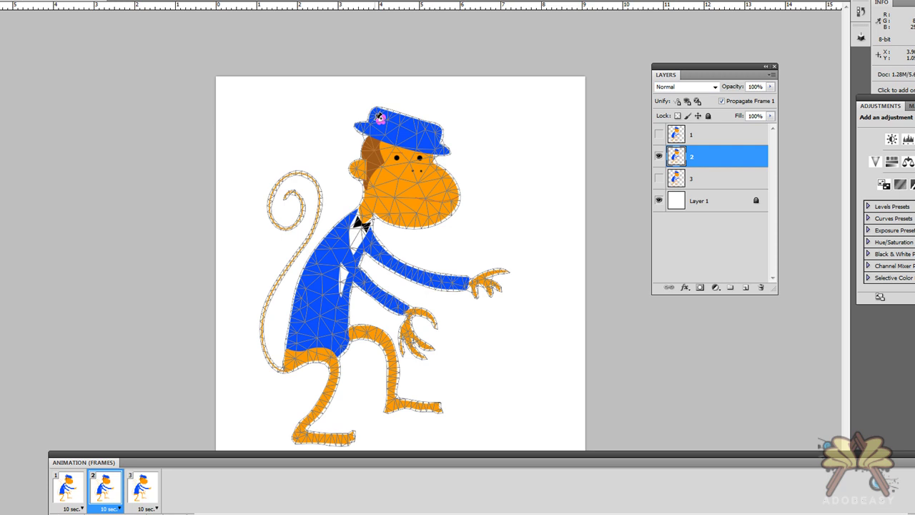
Pin the hat, face, chin, neck and jacket of the layer 2 monkey.
click(376, 118)
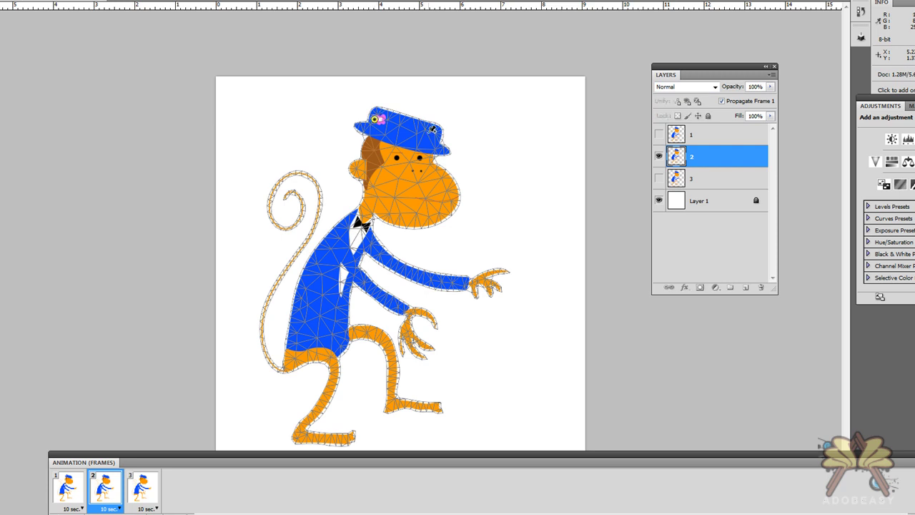
click(429, 135)
click(426, 185)
click(412, 222)
click(365, 211)
click(327, 263)
click(338, 303)
click(336, 335)
click(293, 334)
click(291, 357)
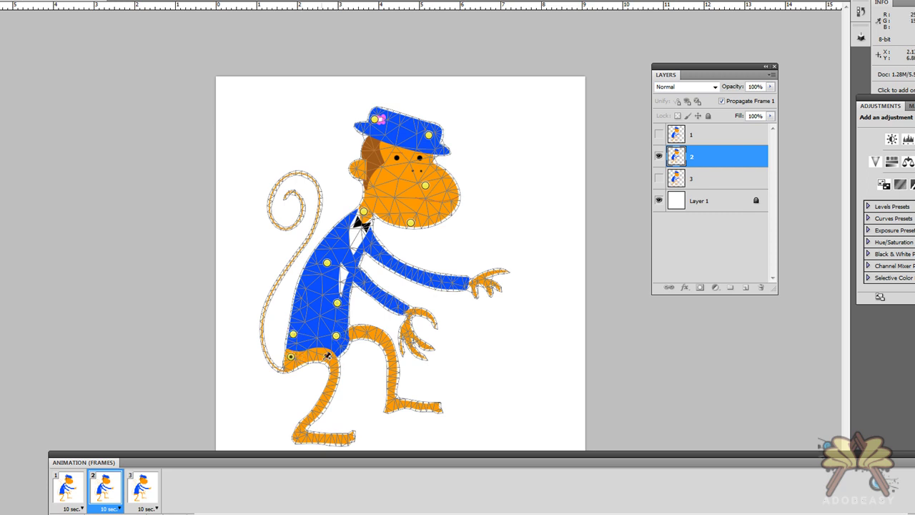
Pin both legs, knees, feet and toes of the monkey.
click(329, 384)
click(301, 437)
click(349, 439)
click(372, 335)
click(388, 362)
click(392, 408)
click(440, 407)
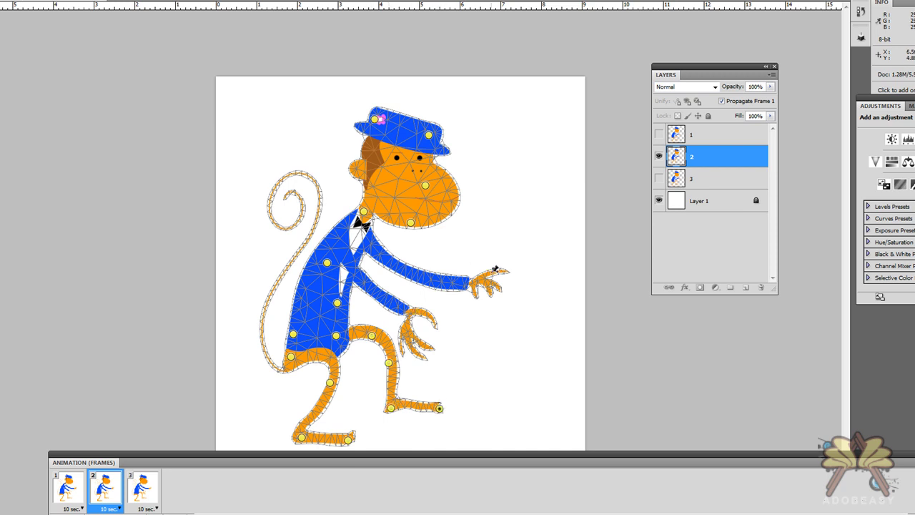
Raise both hands and forearms, then apply the Puppet Warp to layer 2.
drag(498, 272, 478, 221)
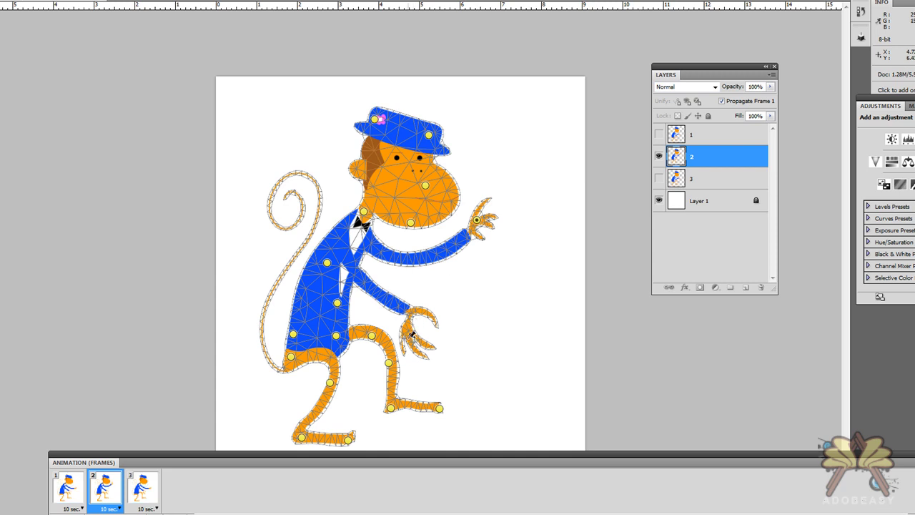
mouse_move(435, 323)
mouse_down()
mouse_move(436, 298)
mouse_move(441, 307)
mouse_up()
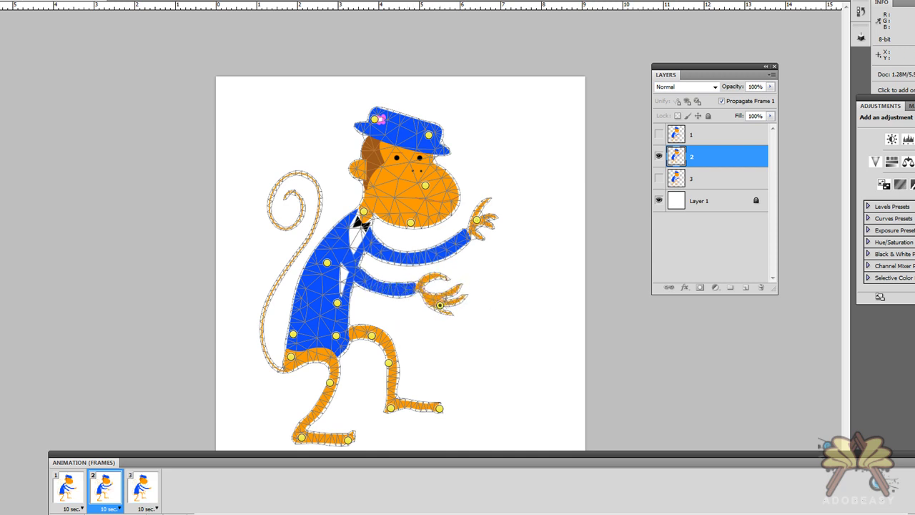
key(v)
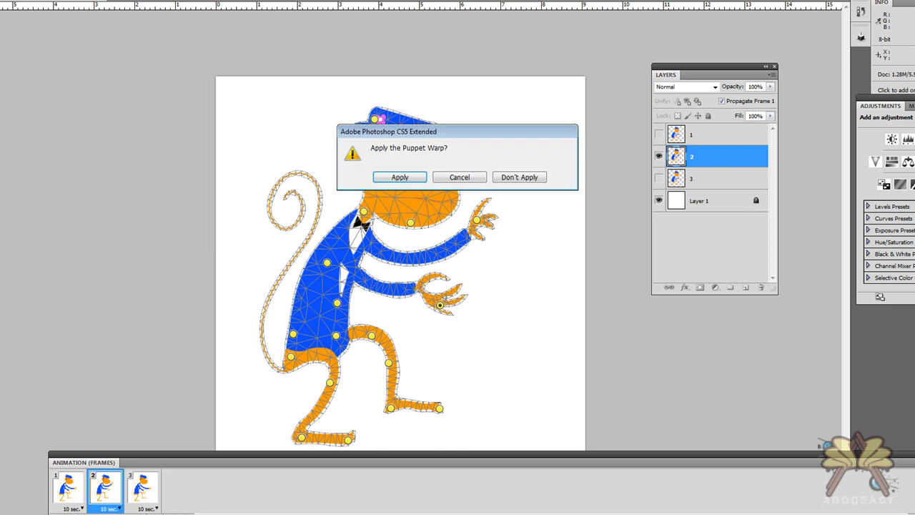
click(402, 177)
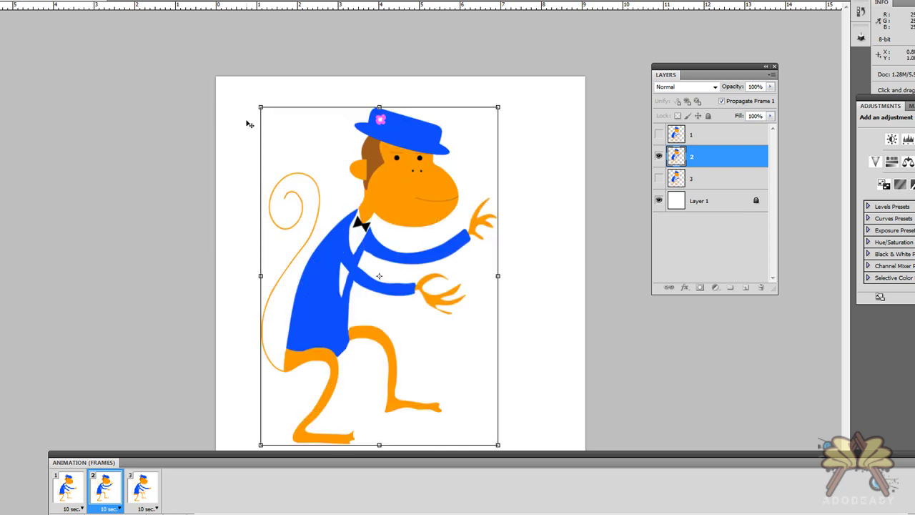
Compare the poses in frames 1 and 2, then go to frame 3.
click(67, 491)
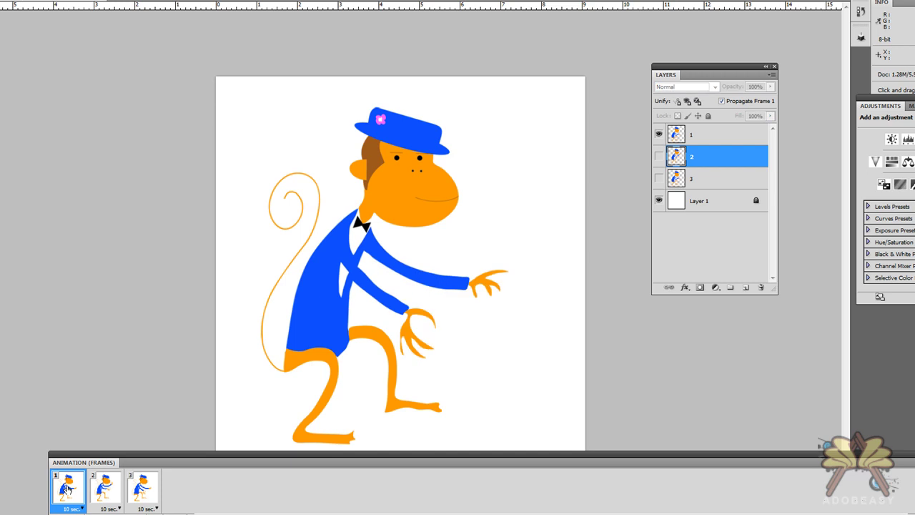
click(107, 472)
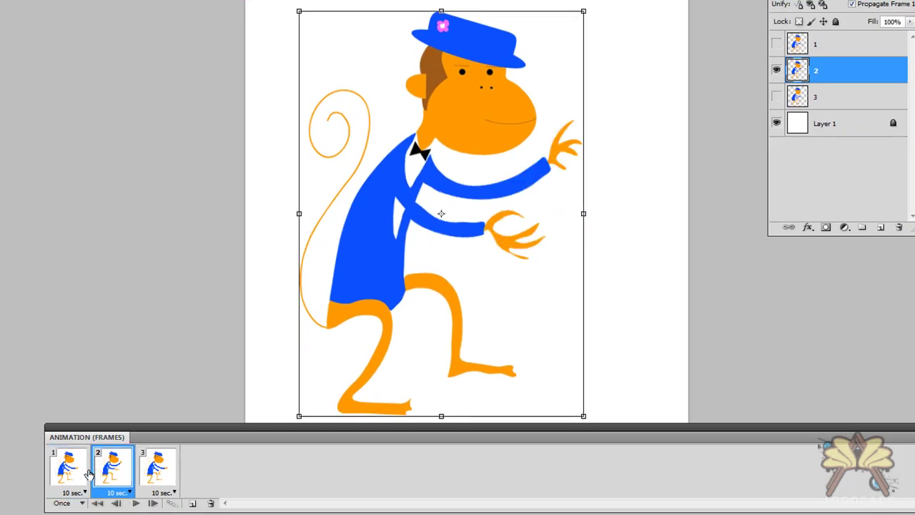
click(86, 472)
click(114, 472)
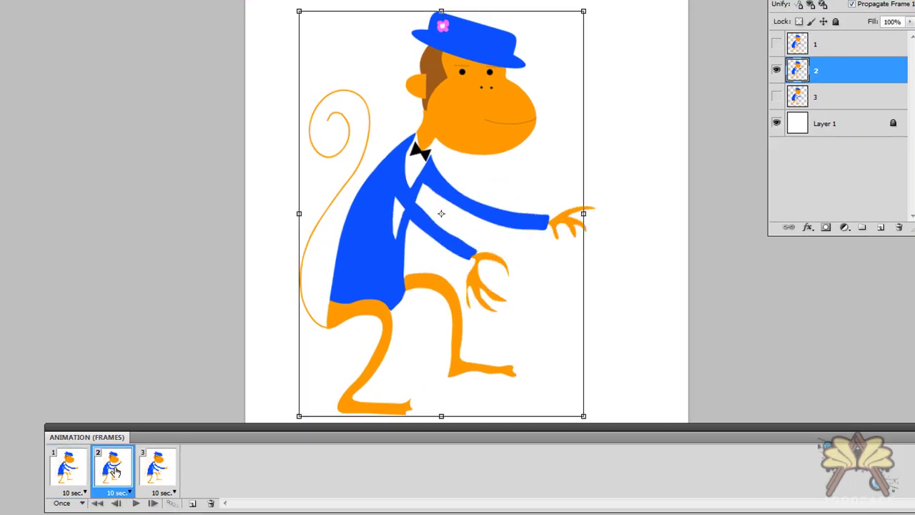
click(156, 470)
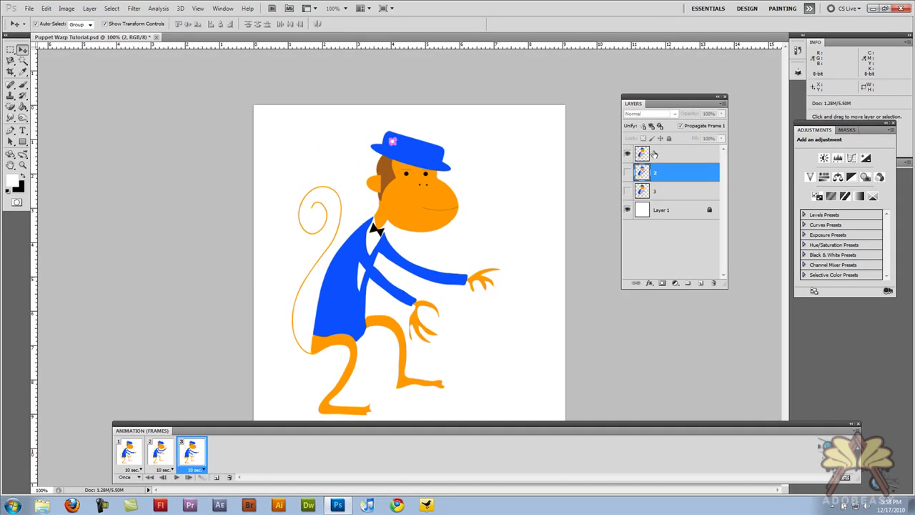
In frame 3 hide layer 1, show layer 3, and select layer 3.
click(653, 155)
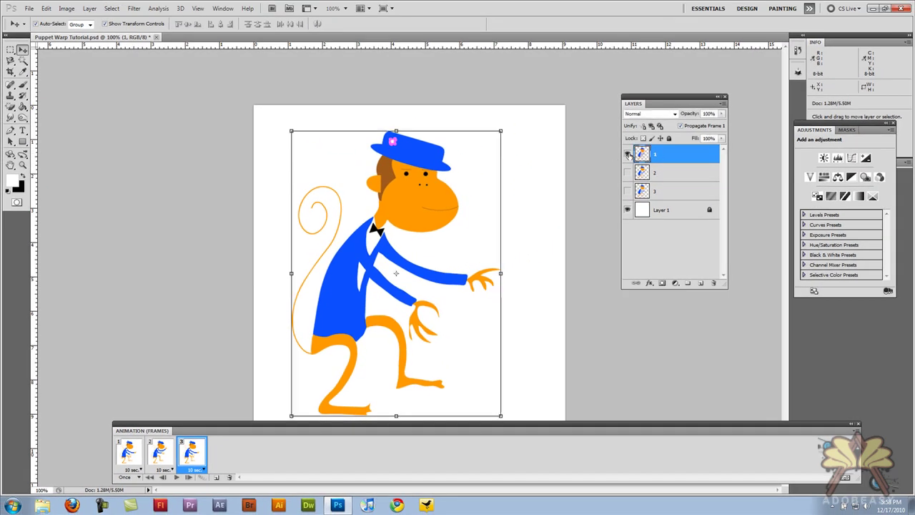
click(628, 155)
click(628, 191)
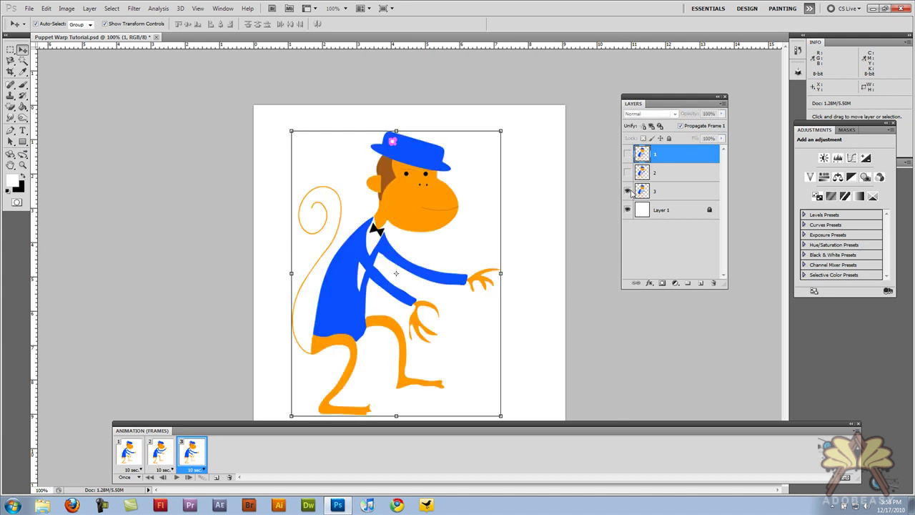
click(655, 193)
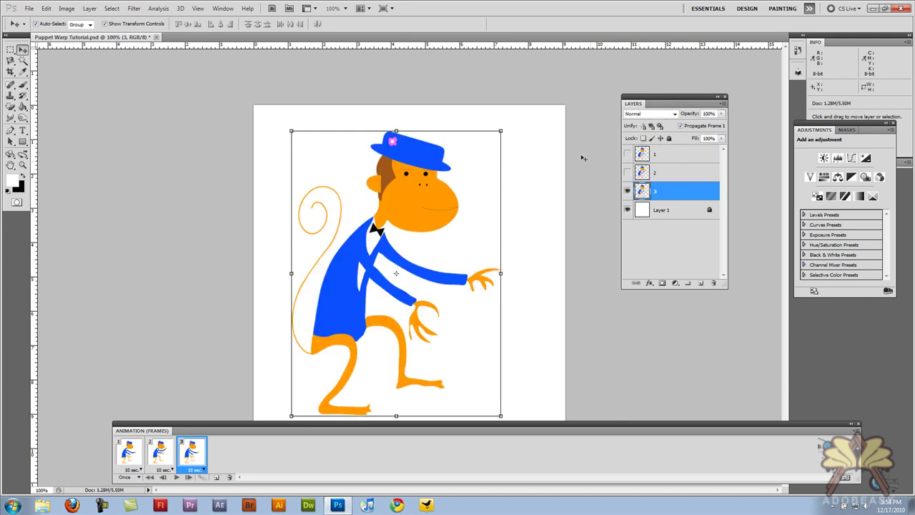
Start a Puppet Warp on layer 3 and pin the bow tie, arm, hand and jacket.
click(46, 8)
click(86, 178)
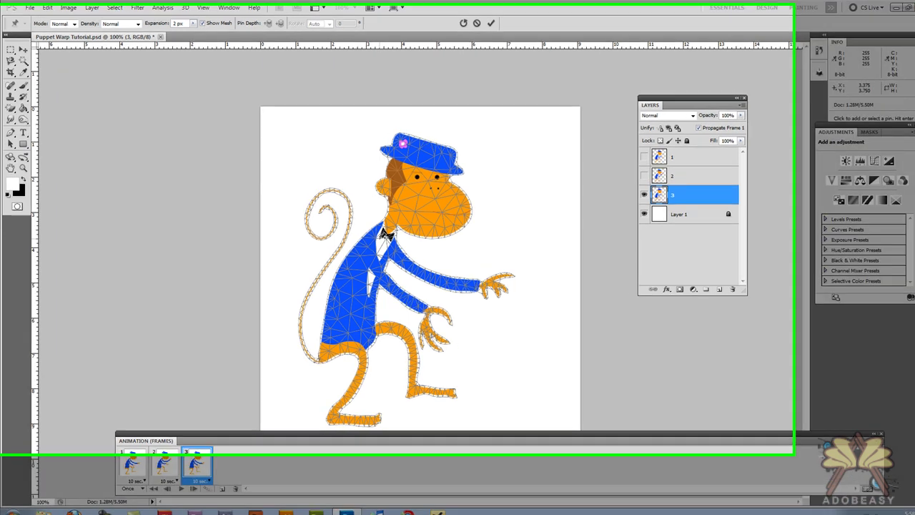
click(384, 235)
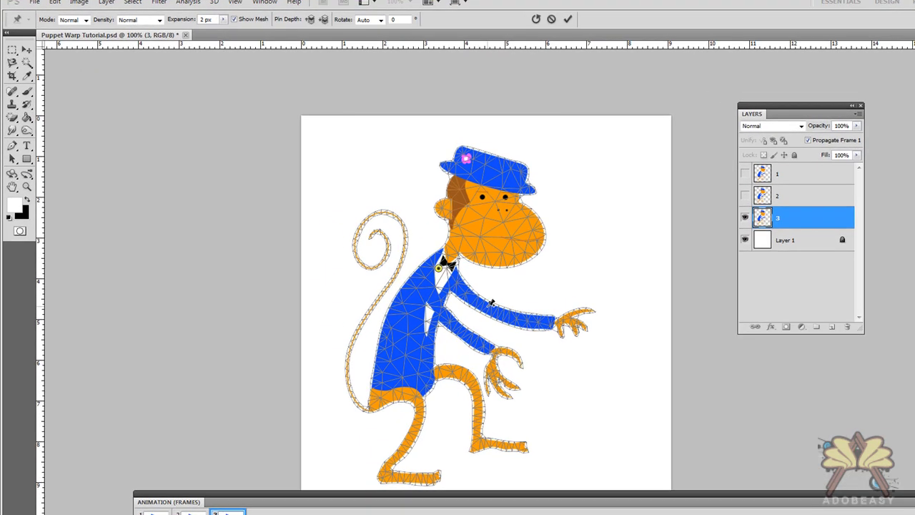
click(487, 306)
click(553, 322)
click(574, 323)
click(465, 339)
click(403, 316)
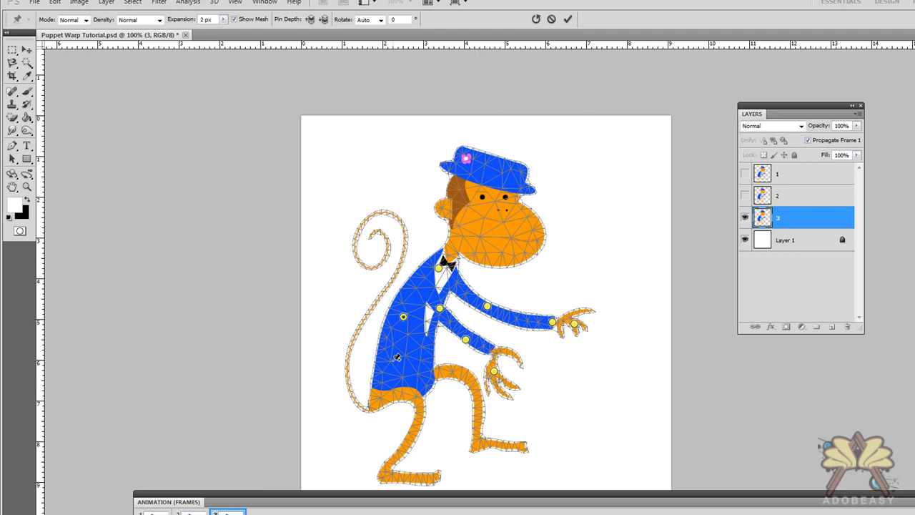
click(394, 361)
click(426, 376)
Pin both legs, the knee, feet and toes of the layer 3 monkey.
click(406, 396)
click(401, 453)
click(382, 474)
click(433, 478)
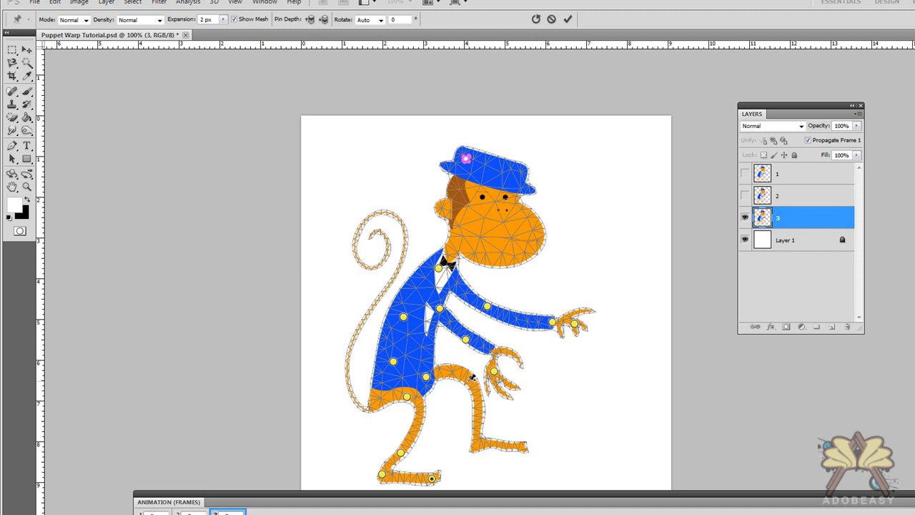
click(469, 378)
click(475, 438)
click(512, 448)
click(526, 447)
Tilt the monkey's head by dragging the hat pin, then apply the warp.
drag(499, 179, 475, 183)
click(26, 49)
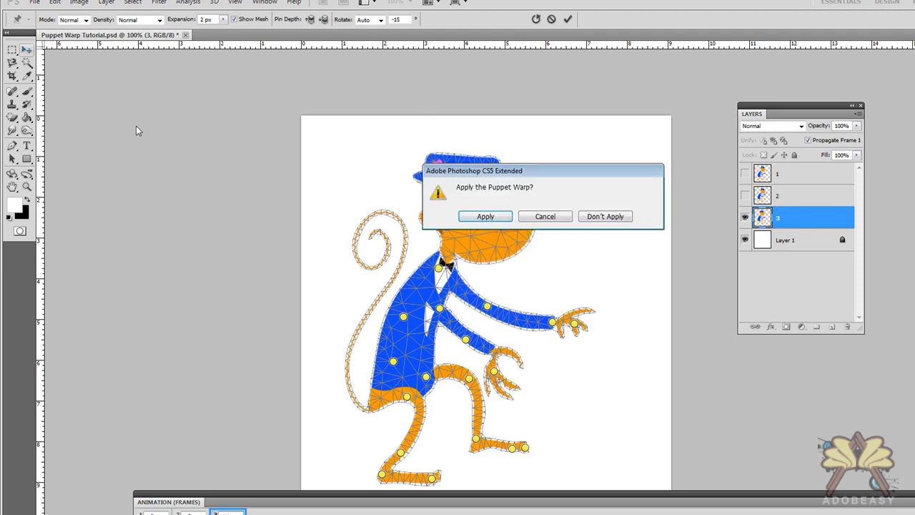
click(485, 217)
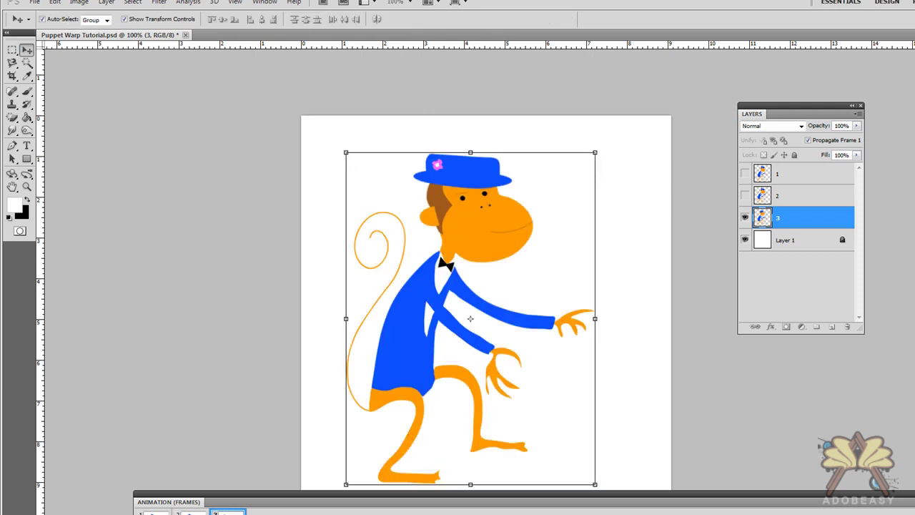
Set the delay of frames 1, 2 and 3 to No delay.
click(190, 512)
click(154, 512)
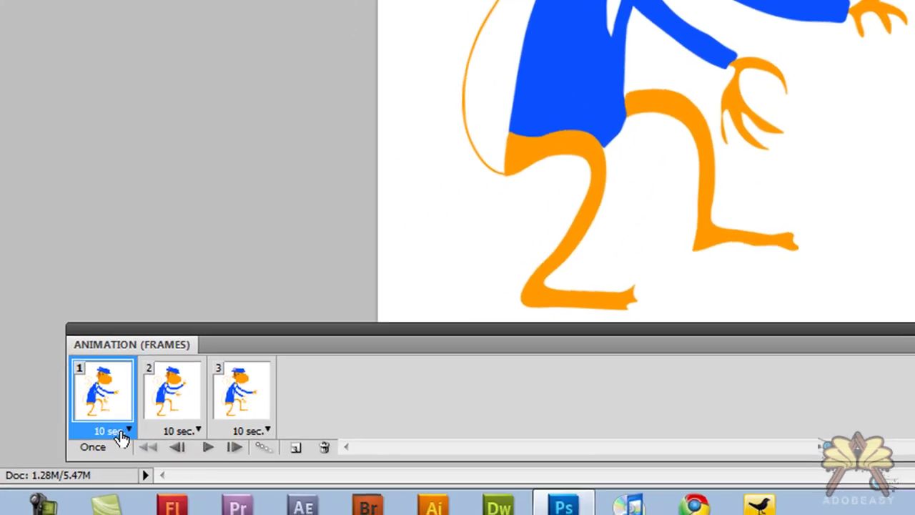
click(124, 434)
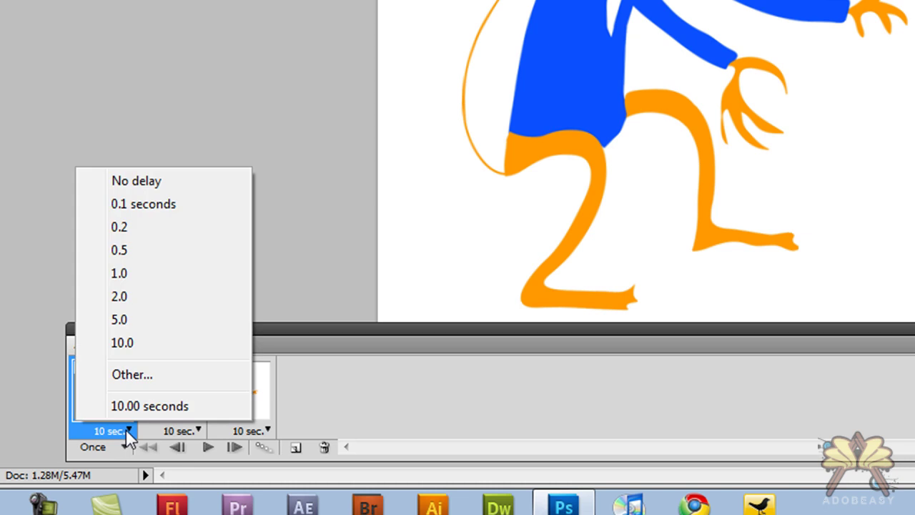
click(118, 183)
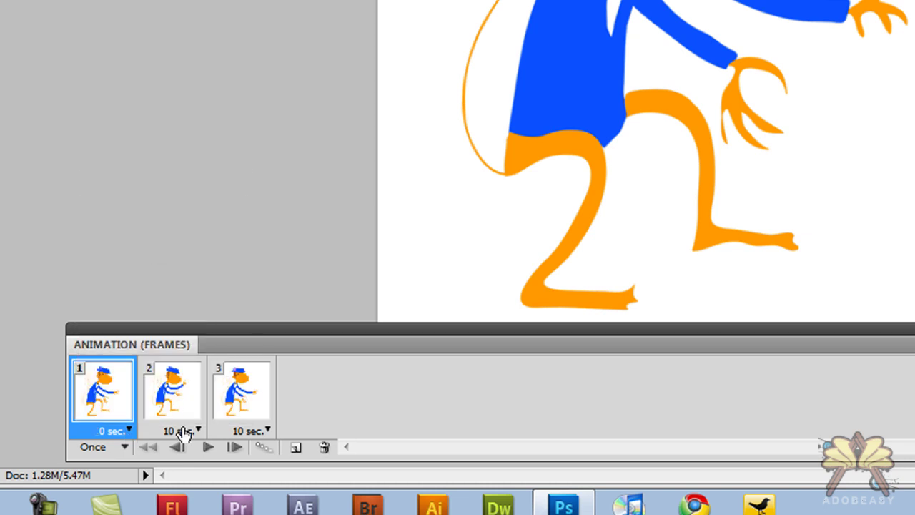
click(183, 431)
click(218, 181)
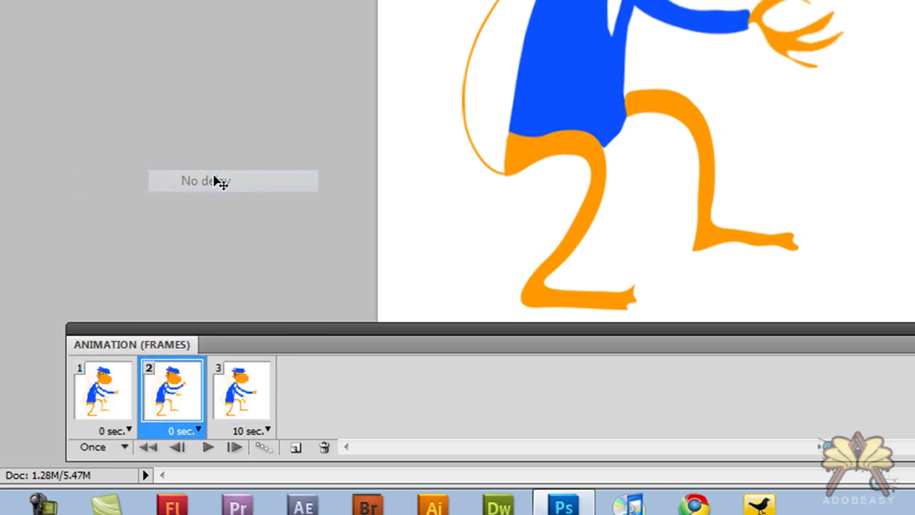
click(250, 430)
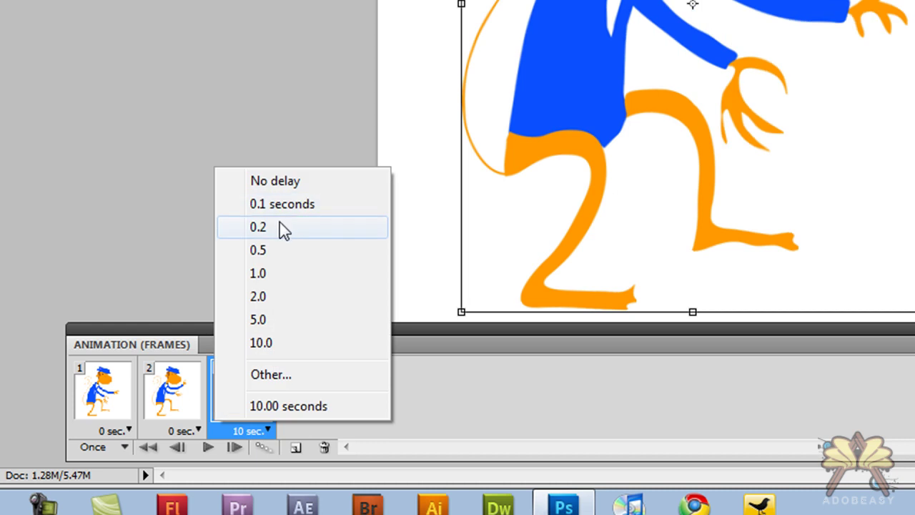
click(292, 187)
Step through the three frames and play the animation once as a preview.
click(189, 392)
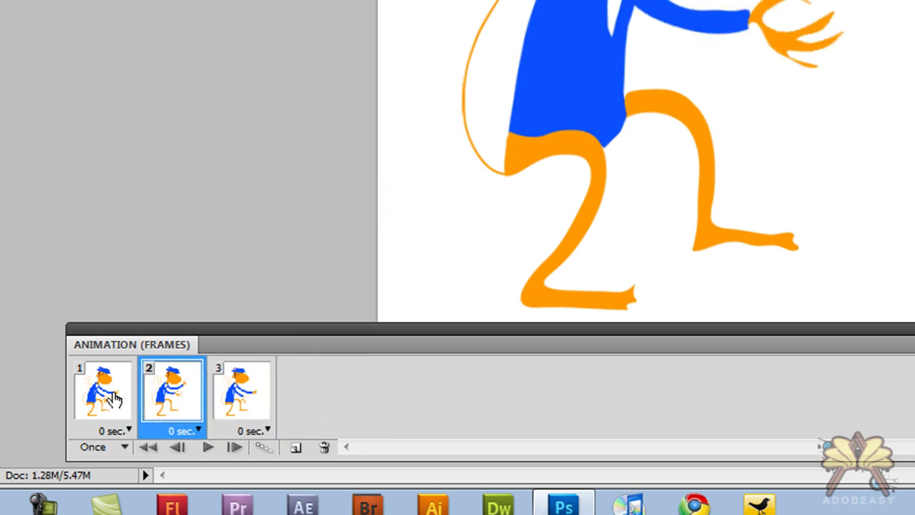
click(106, 389)
click(150, 392)
click(239, 398)
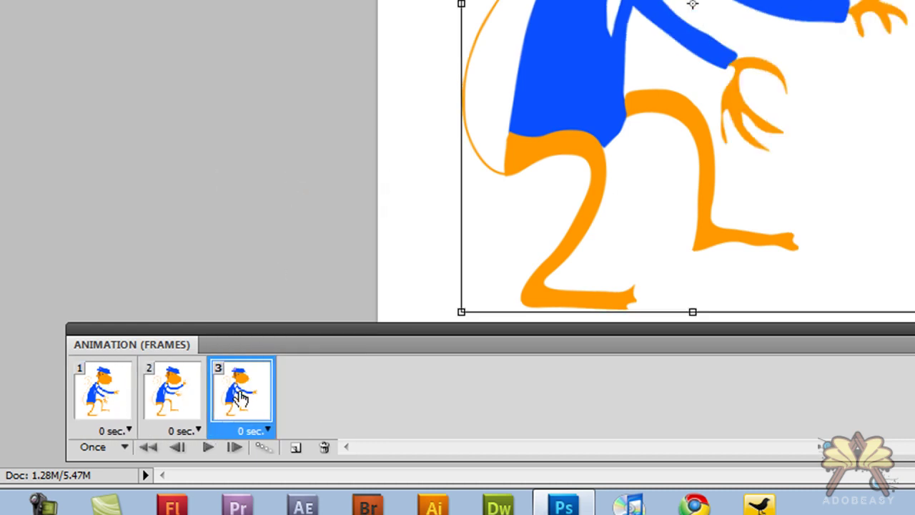
click(106, 400)
click(206, 449)
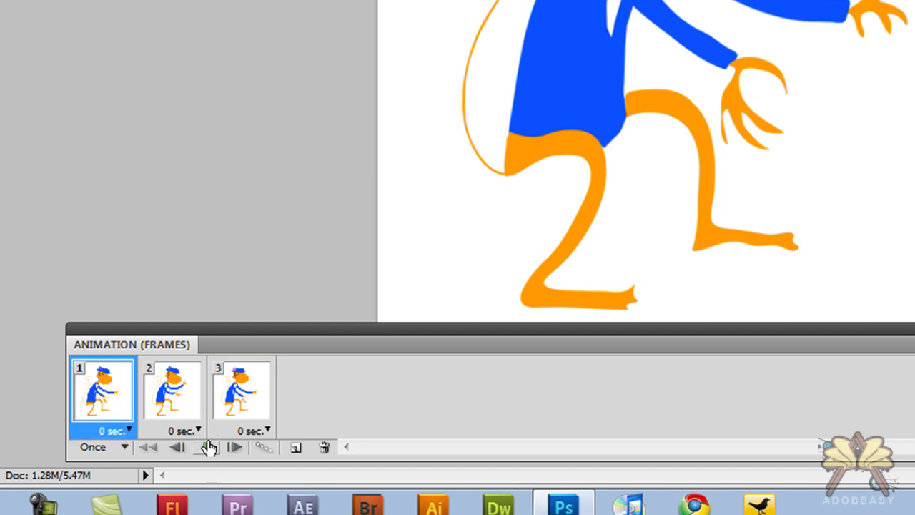
Change looping from Once to Forever, then play and stop the animation.
click(132, 442)
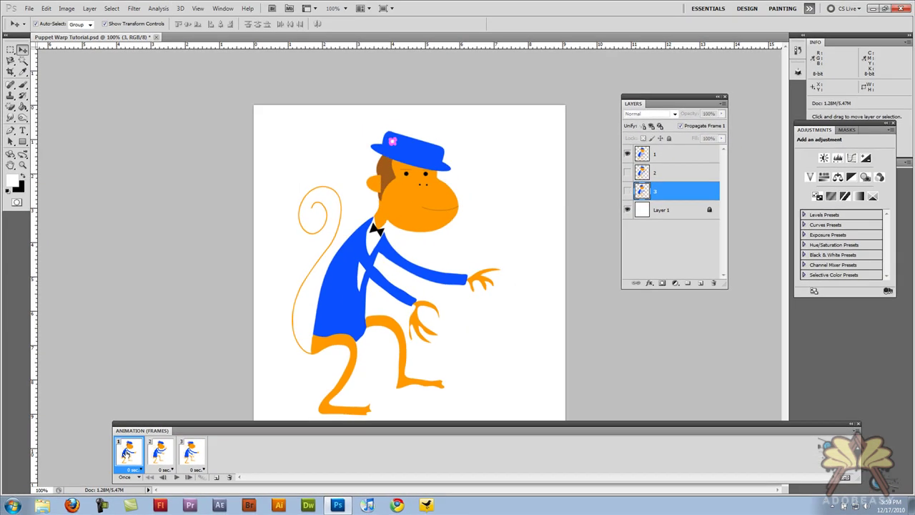
click(139, 478)
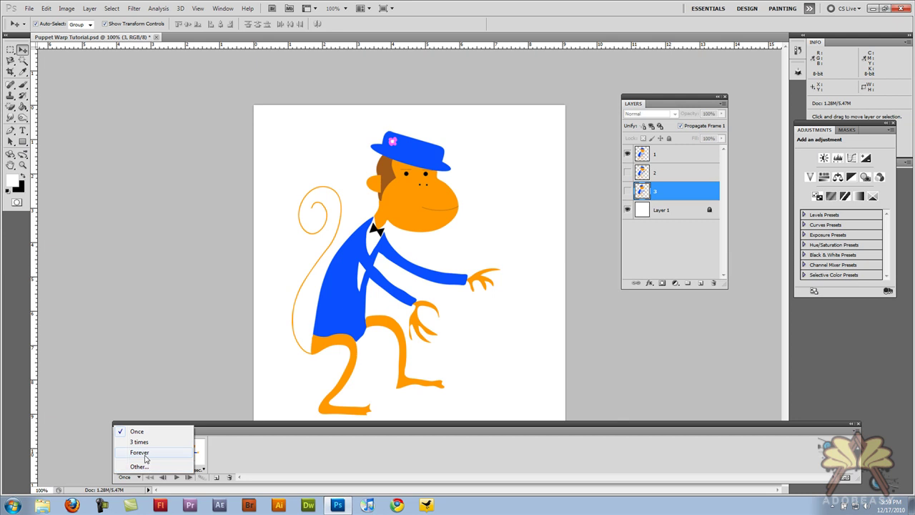
click(140, 453)
click(178, 478)
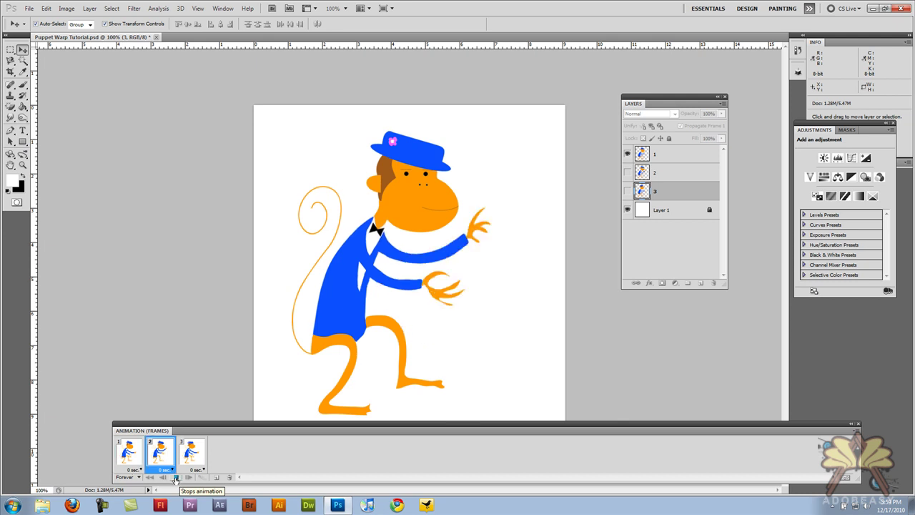
click(176, 477)
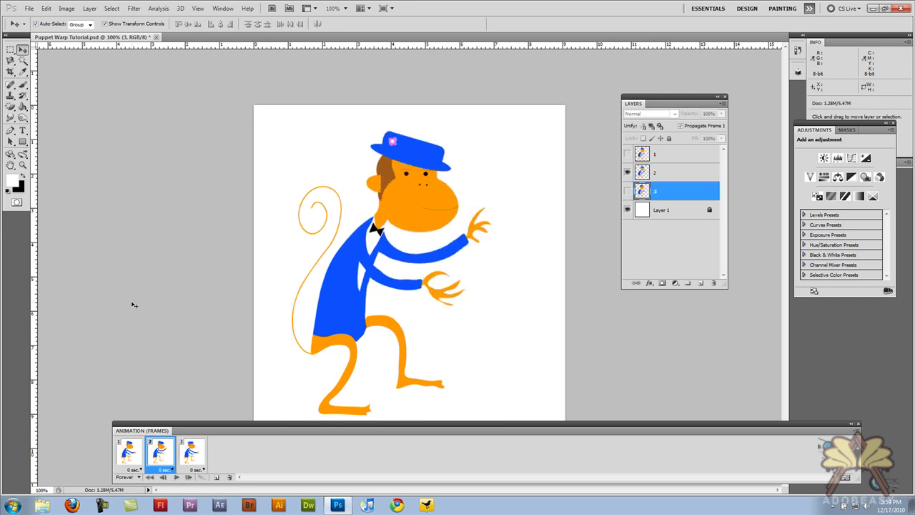